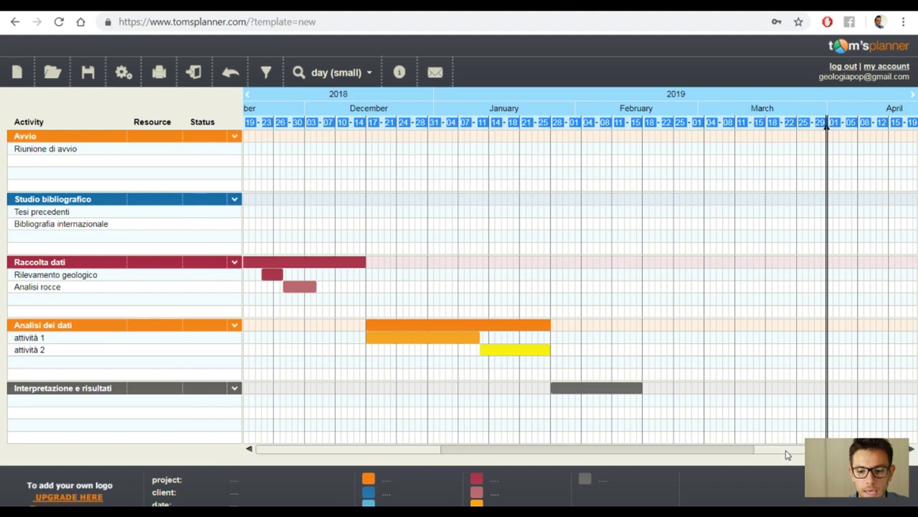
Step: Add a dependency from the Raccolta dati summary block to the Analisi dei dati summary block in the Gantt chart
{"action": "scroll", "coordinate": [619, 430], "scroll_direction": "left", "scroll_amount": 3}
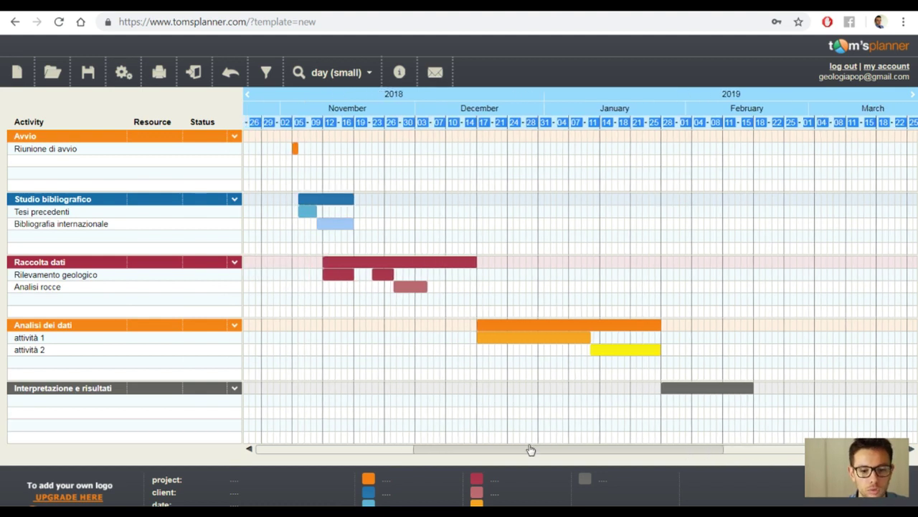
{"action": "mouse_move", "coordinate": [533, 451]}
{"action": "left_mouse_down"}
{"action": "mouse_move", "coordinate": [553, 455]}
{"action": "mouse_move", "coordinate": [537, 452]}
{"action": "left_mouse_up"}
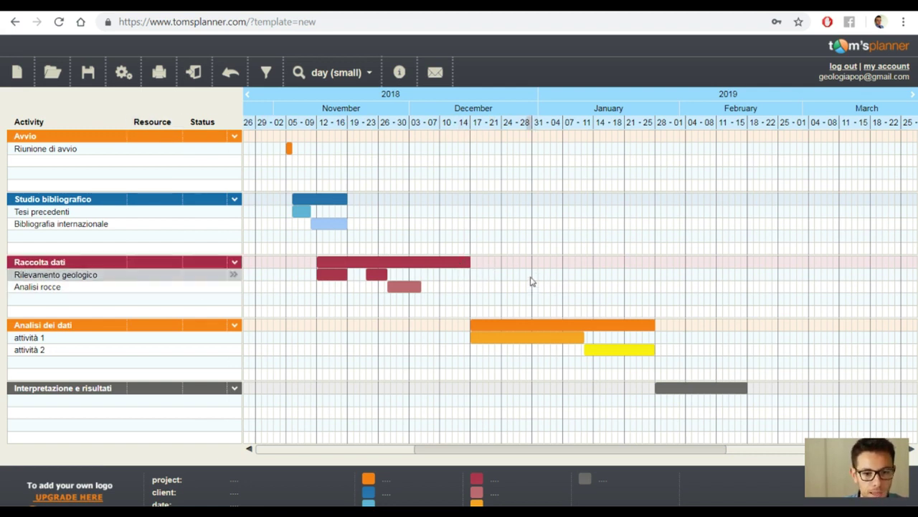
{"action": "left_click", "coordinate": [463, 267]}
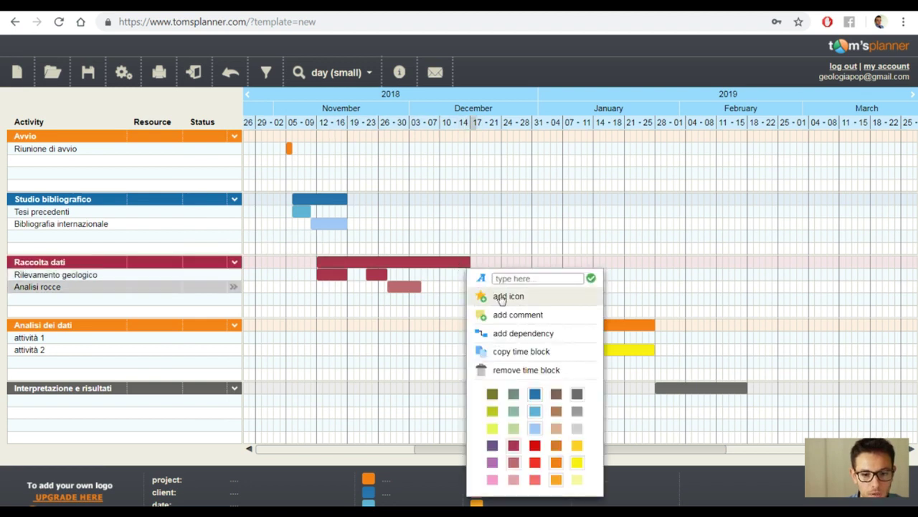
{"action": "left_click", "coordinate": [511, 334]}
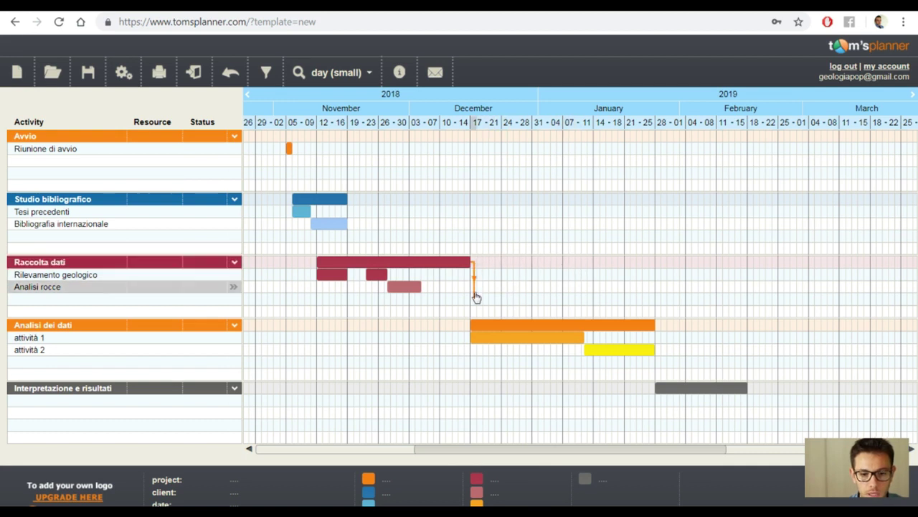
{"action": "left_click", "coordinate": [476, 327]}
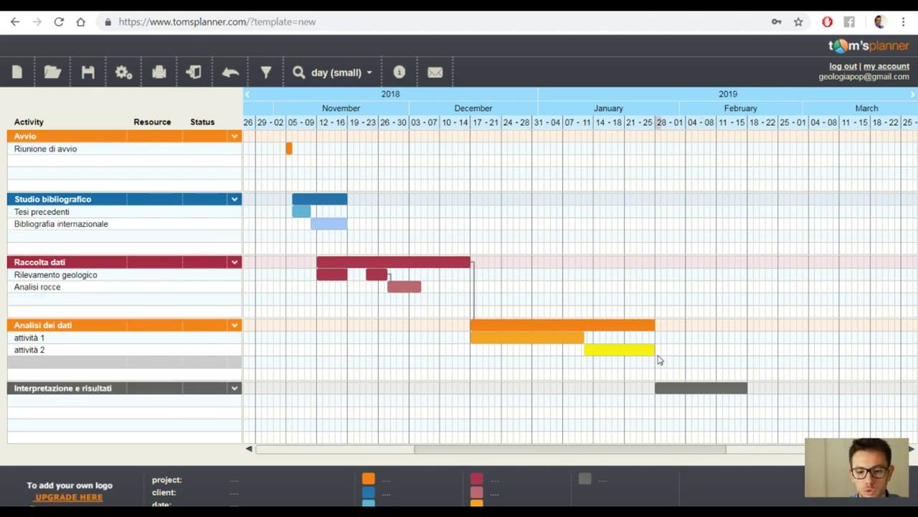
{"action": "left_click_drag", "start_coordinate": [649, 450], "coordinate": [668, 454]}
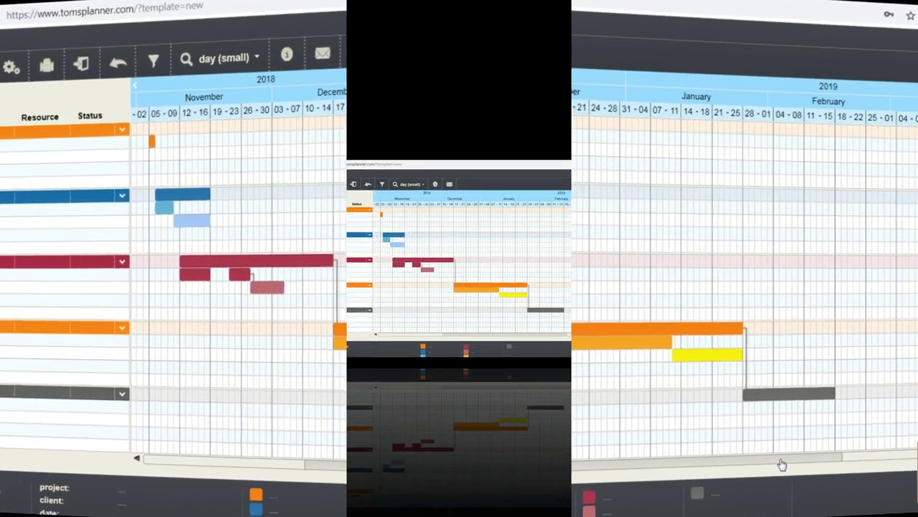
Step: Search the web for asana, open the Asana website and enter its web application
{"action": "type", "text": "asana"}
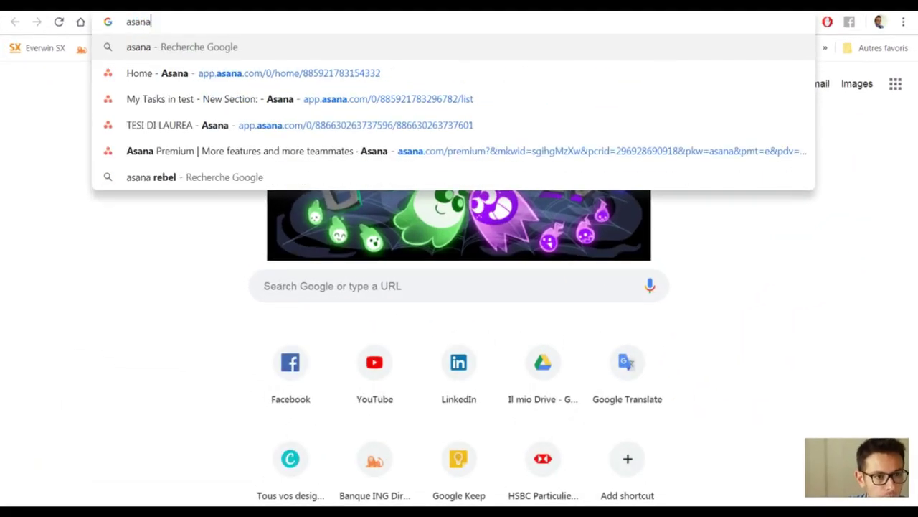
{"action": "key", "text": "Return"}
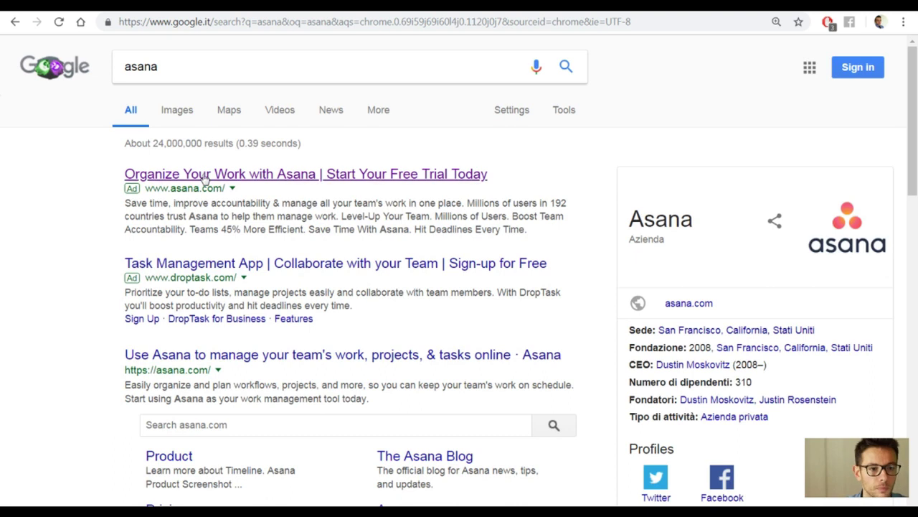
{"action": "left_click", "coordinate": [246, 176]}
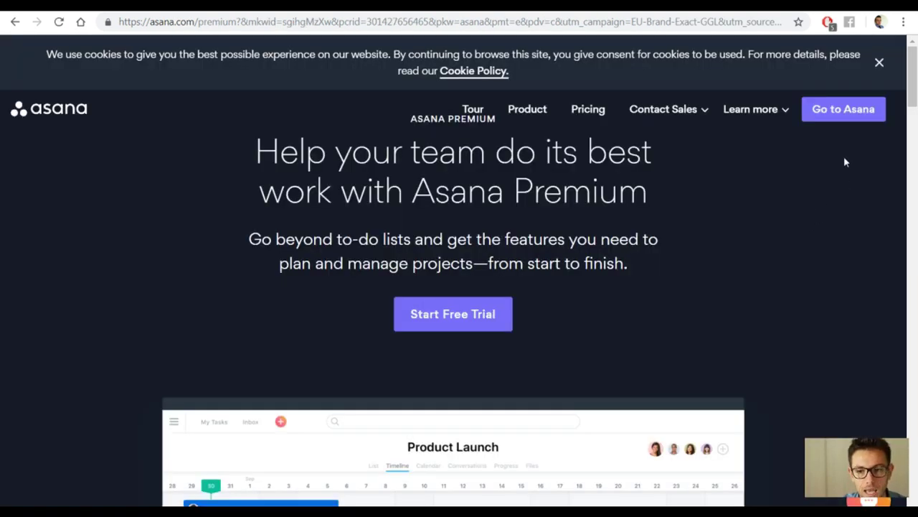
{"action": "left_click", "coordinate": [850, 117]}
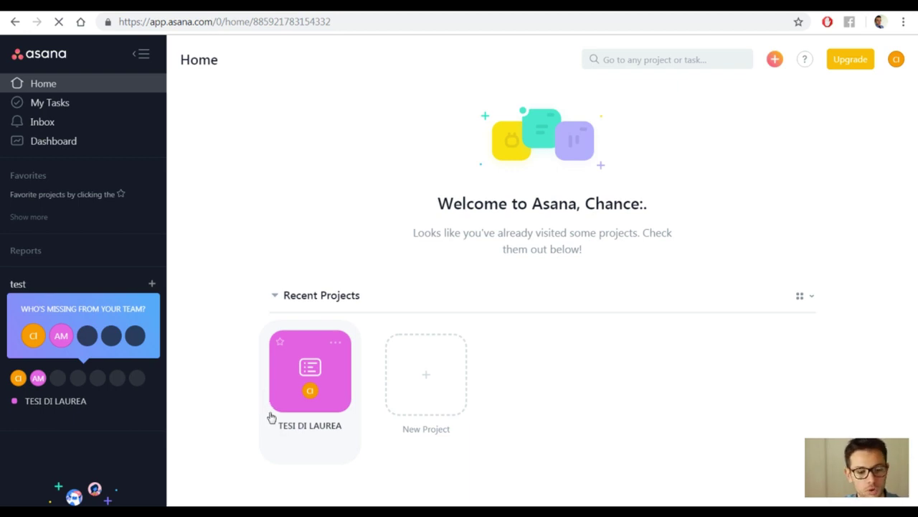
Step: Create a blank project named "Progetto di Tesi" with the description "Studio geologico"
{"action": "left_click", "coordinate": [428, 379]}
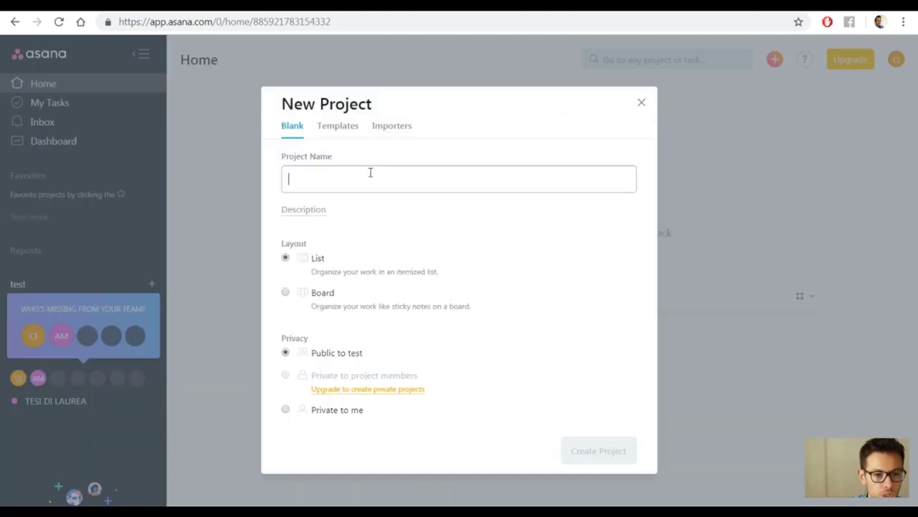
{"action": "type", "text": "Progetto di Tesi"}
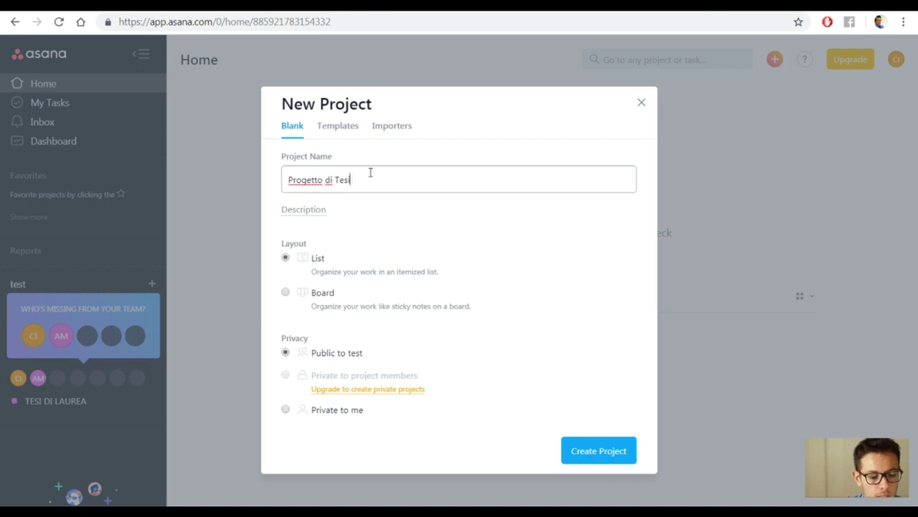
{"action": "left_click", "coordinate": [320, 212]}
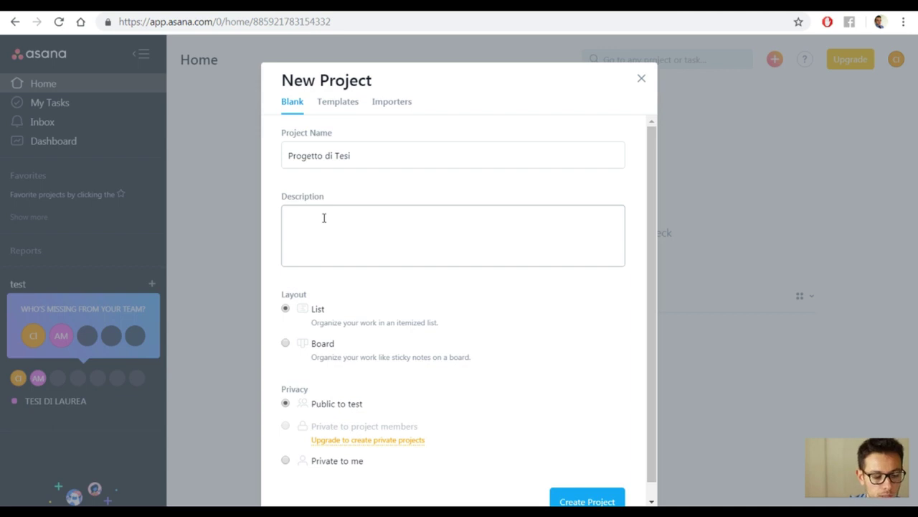
{"action": "type", "text": "Studio geologico"}
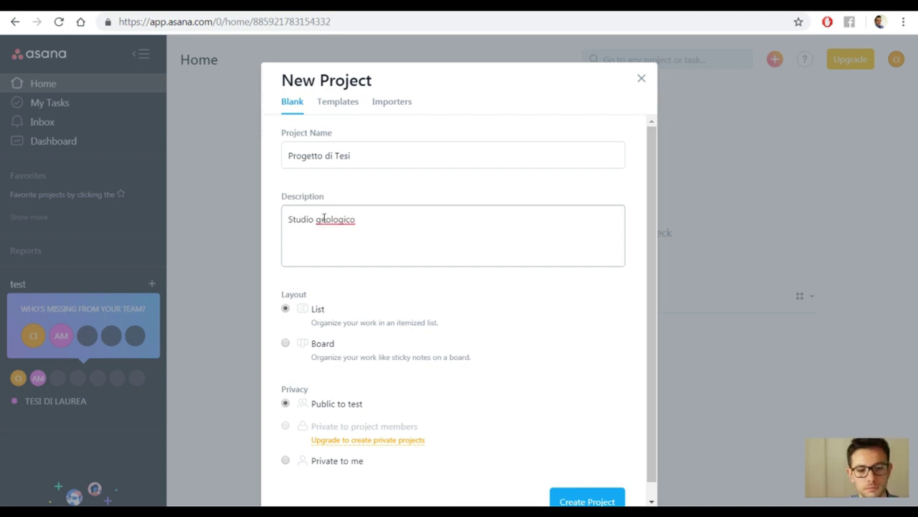
{"action": "left_click", "coordinate": [587, 500]}
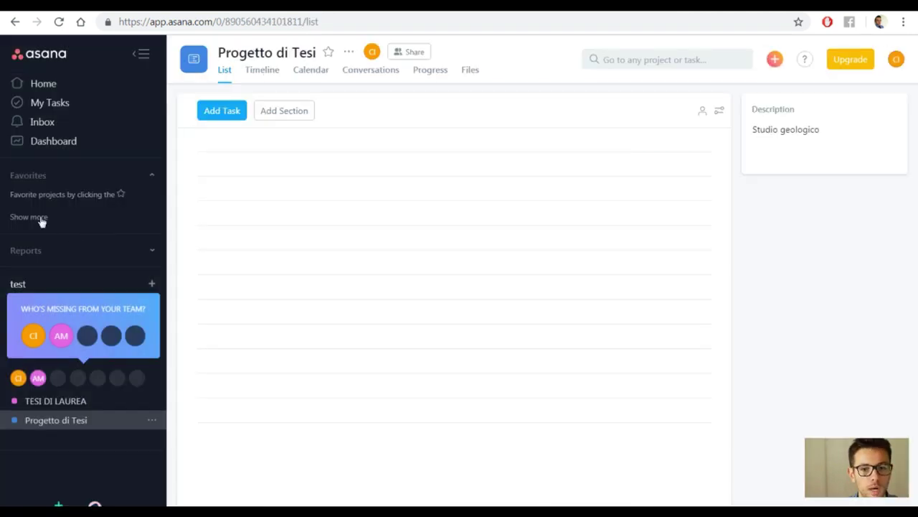
Step: Add the tasks "Riunione di avvio" and "Bibliografia" to the project's task list
{"action": "left_click", "coordinate": [219, 139]}
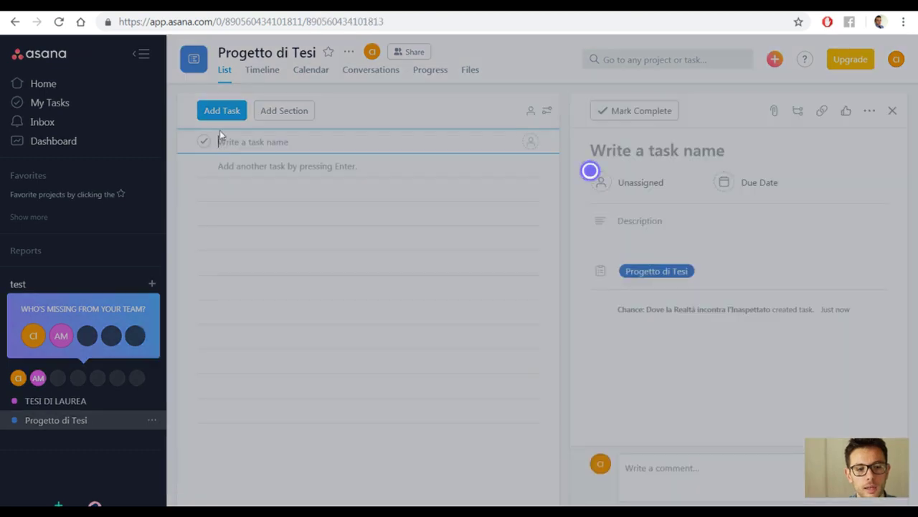
{"action": "left_click", "coordinate": [260, 142]}
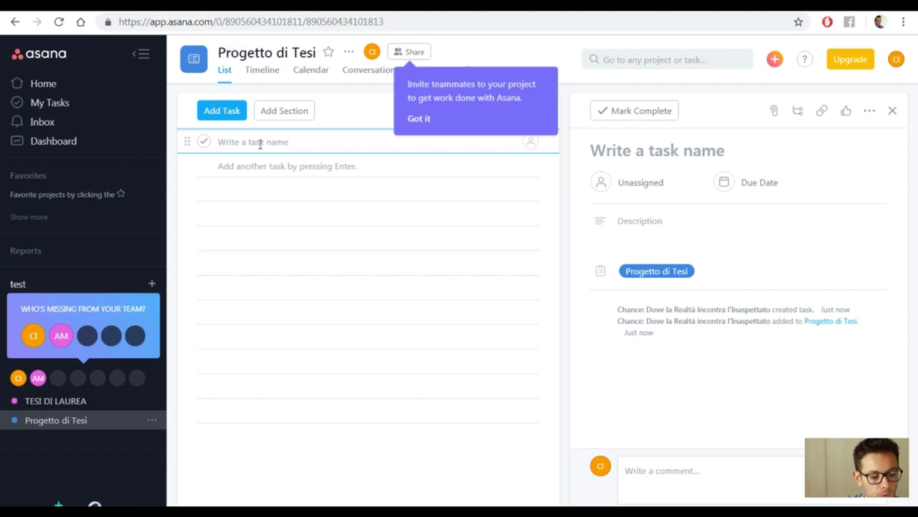
{"action": "type", "text": "Riunione di a"}
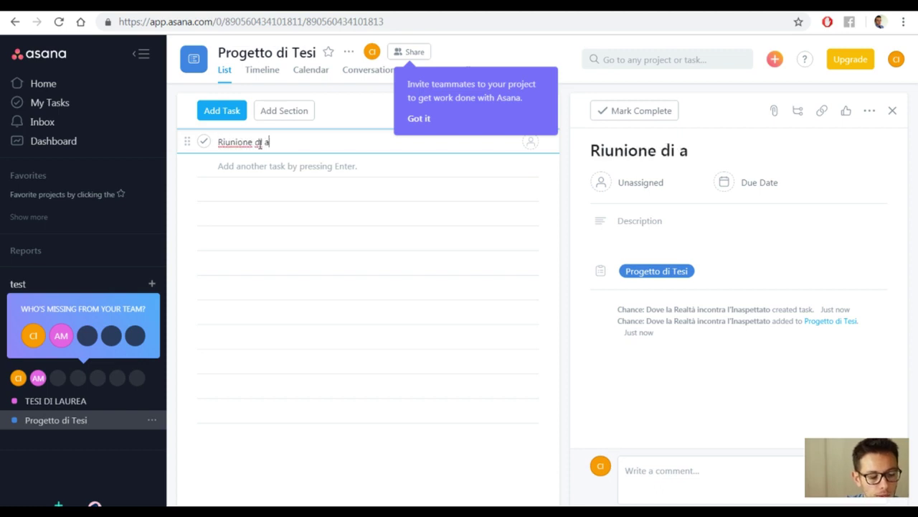
{"action": "type", "text": "vvio"}
{"action": "key", "text": "Return"}
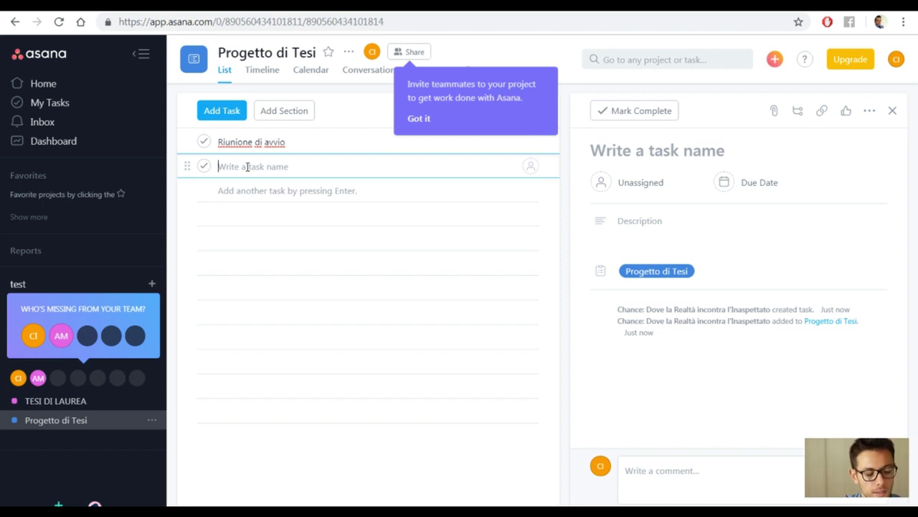
{"action": "type", "text": "Bibliografia"}
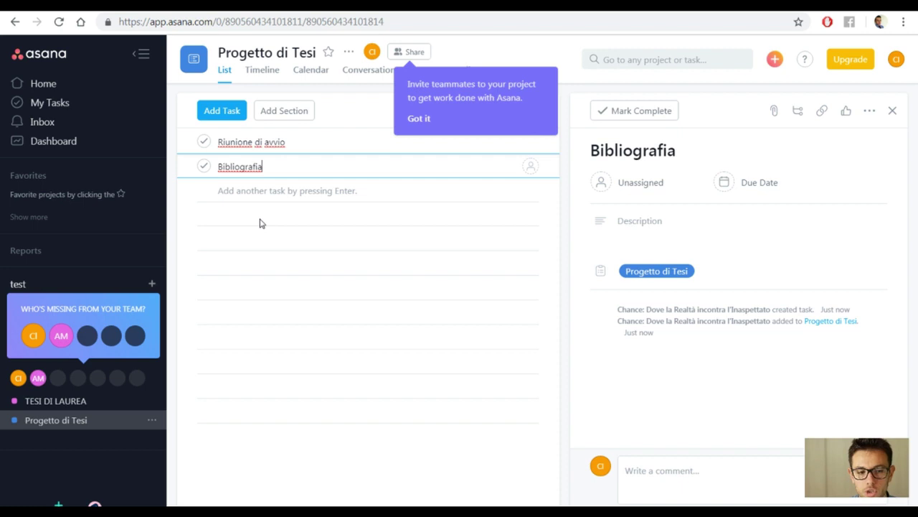
Step: Set the due date of the Riunione di avvio task to 5 November 2018
{"action": "left_click", "coordinate": [335, 143]}
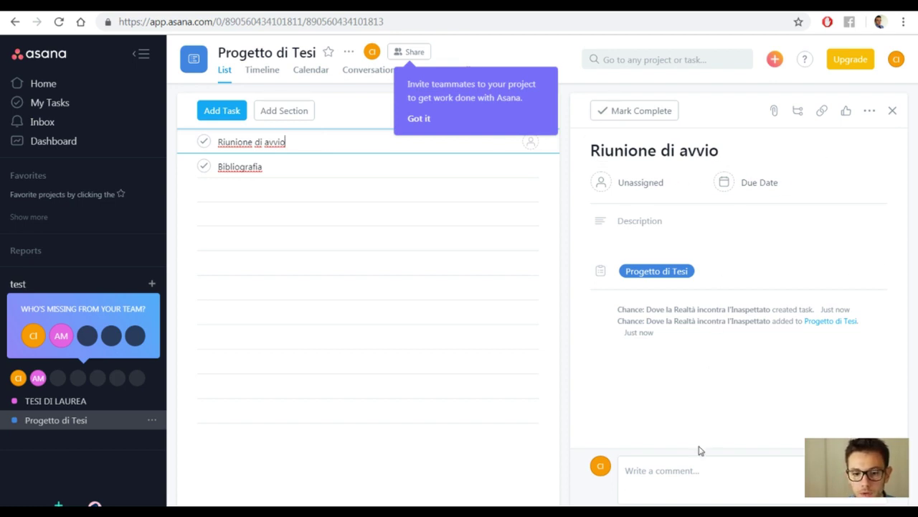
{"action": "left_click", "coordinate": [684, 470]}
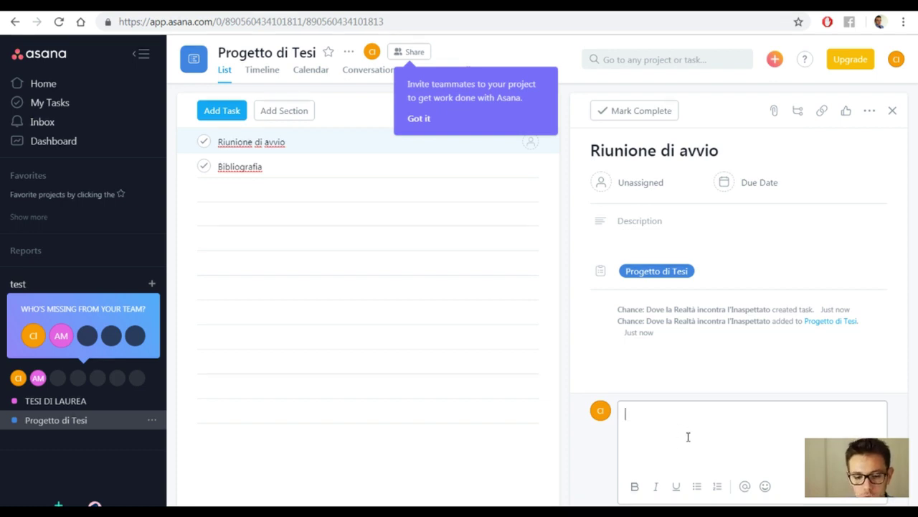
{"action": "left_click", "coordinate": [667, 219]}
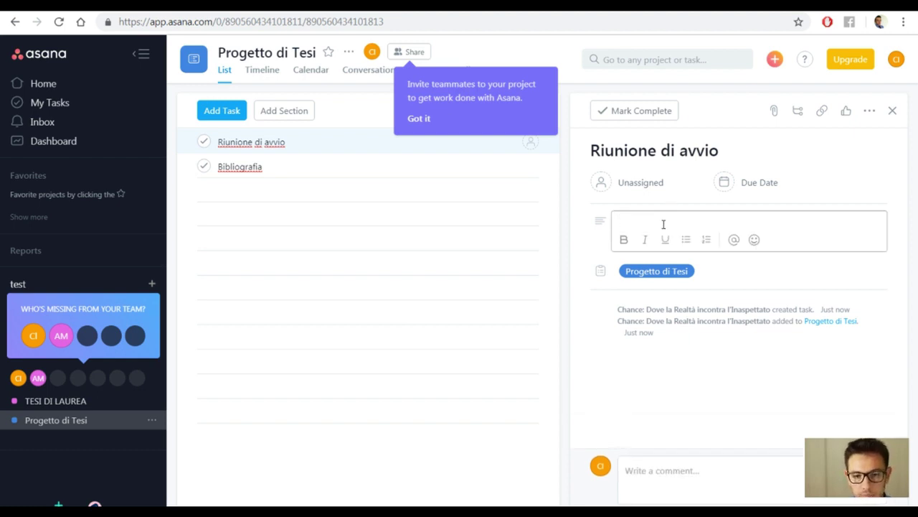
{"action": "left_click", "coordinate": [727, 183]}
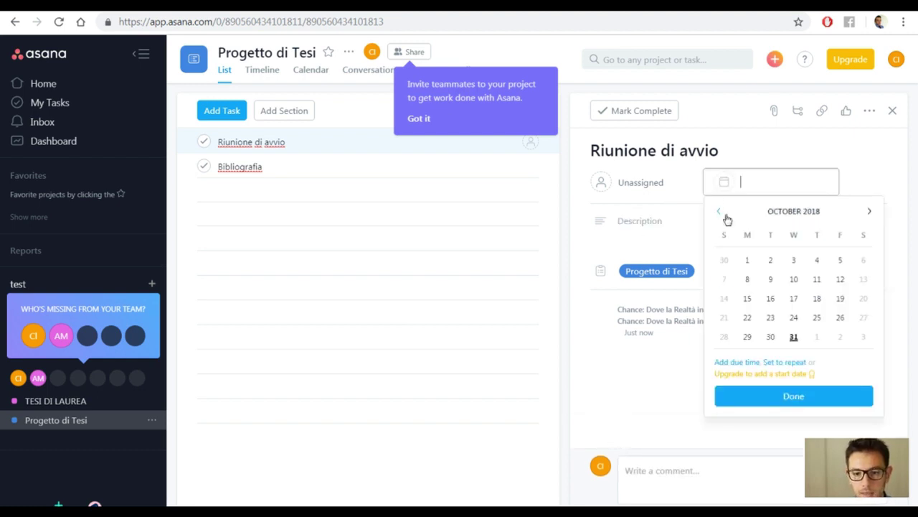
{"action": "left_click", "coordinate": [870, 211]}
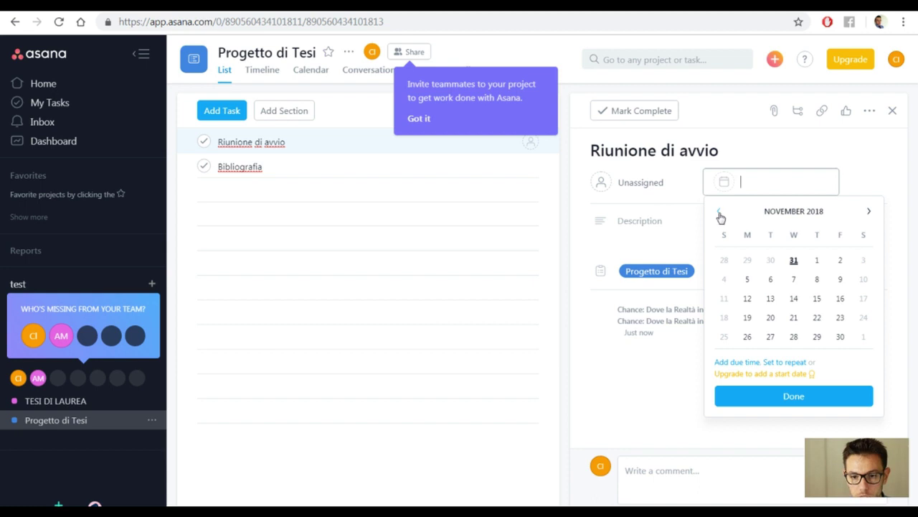
{"action": "left_click", "coordinate": [747, 281]}
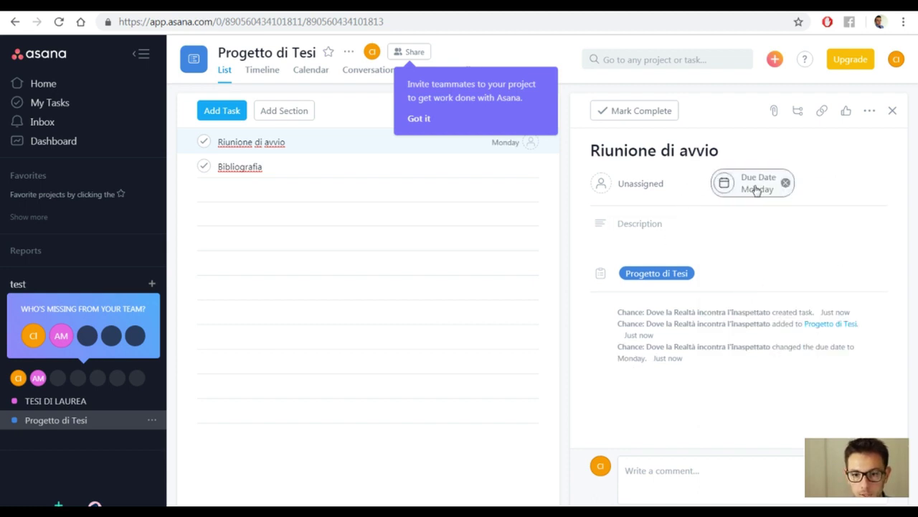
Step: Enter "Obiettivi" followed by three lines each holding a dash as the description of the Riunione di avvio task
{"action": "left_click", "coordinate": [659, 229]}
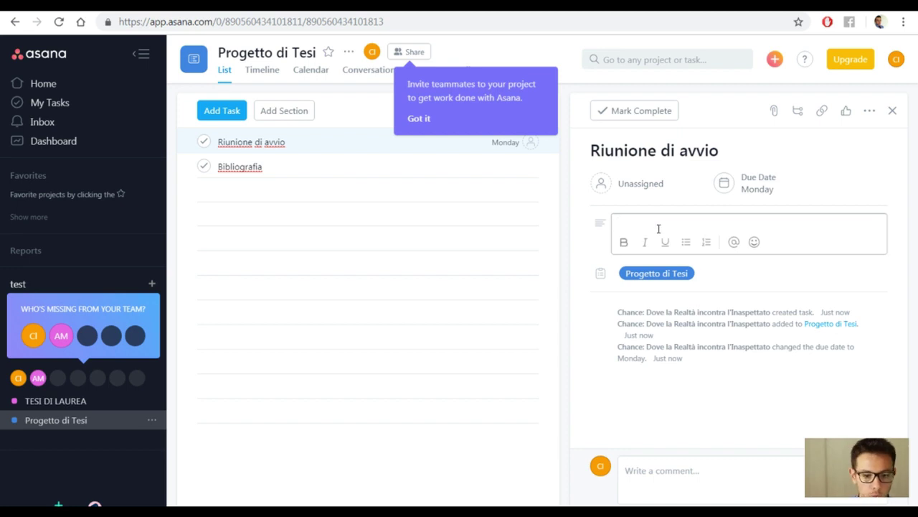
{"action": "type", "text": "Obiettivi"}
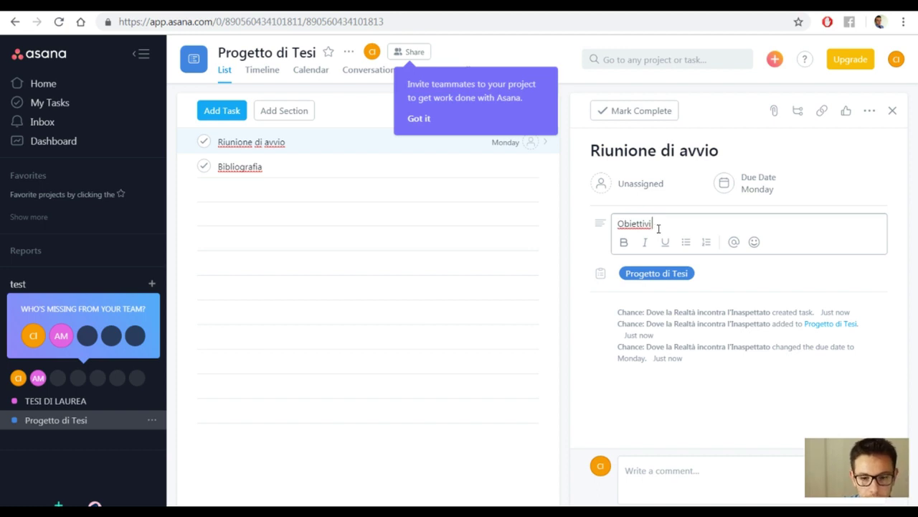
{"action": "key", "text": "Return"}
{"action": "type", "text": "-"}
{"action": "key", "text": "Return"}
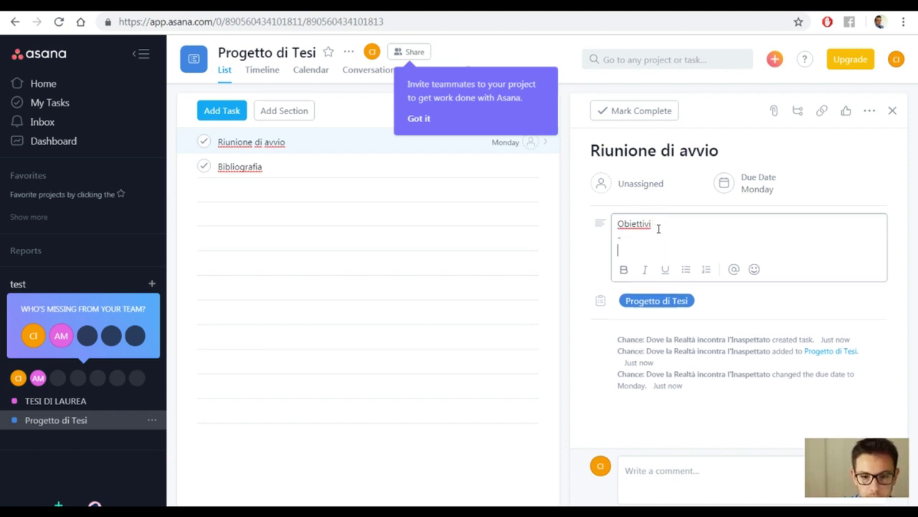
{"action": "type", "text": "-"}
{"action": "key", "text": "Return"}
{"action": "type", "text": "-"}
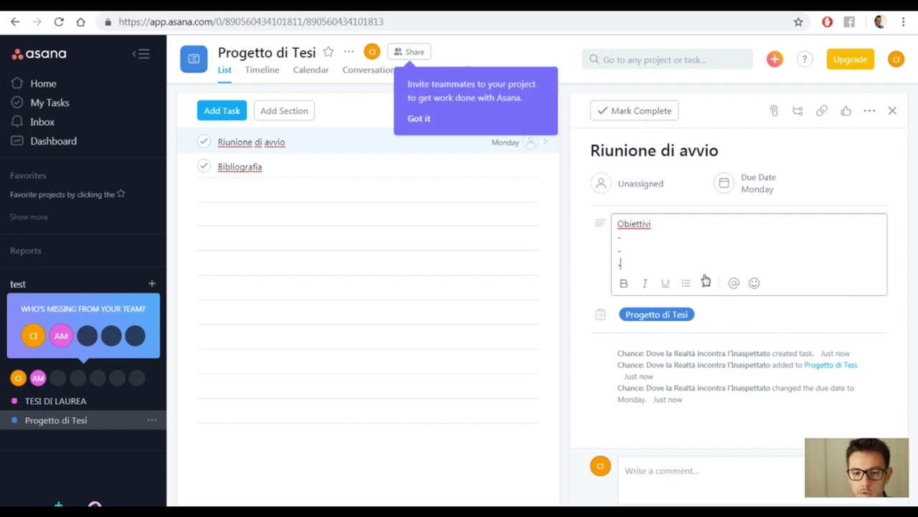
Step: Look through the additional actions and file attachment sources available for the Riunione di avvio task
{"action": "left_click", "coordinate": [869, 111]}
{"action": "left_click", "coordinate": [890, 184]}
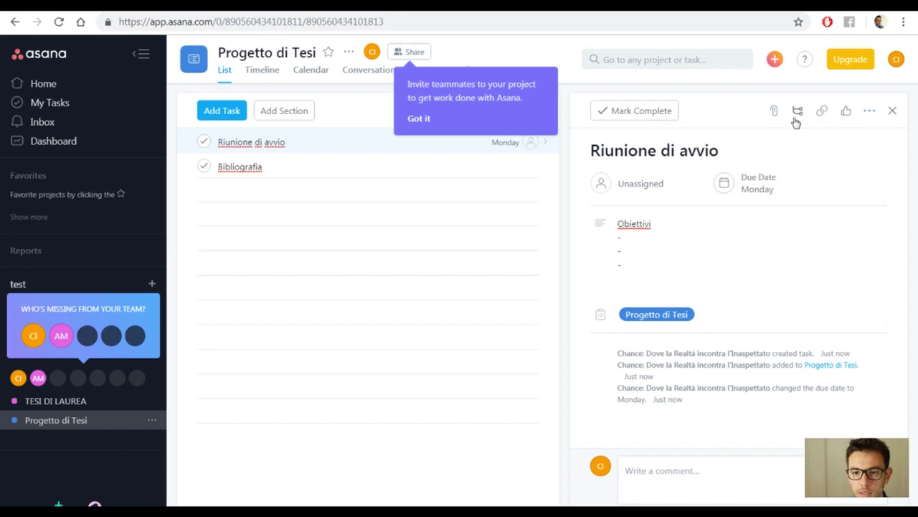
{"action": "left_click", "coordinate": [774, 111]}
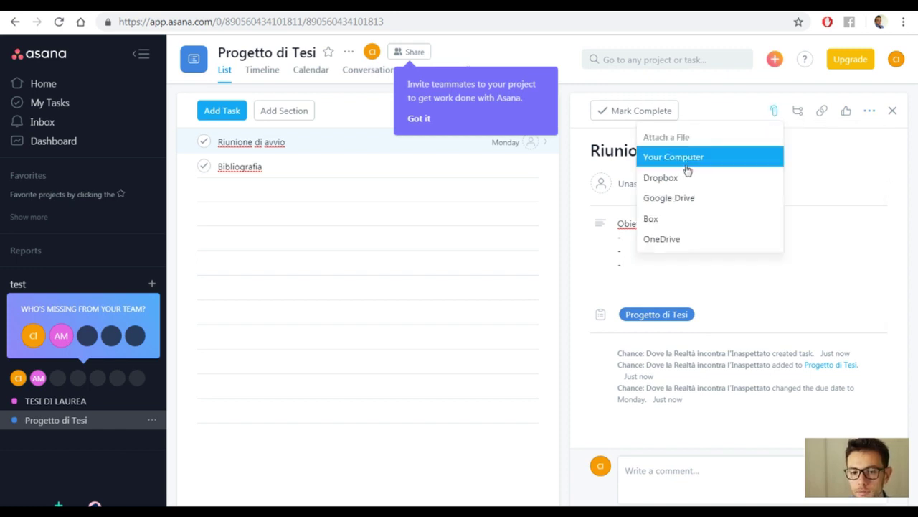
{"action": "left_click", "coordinate": [666, 275]}
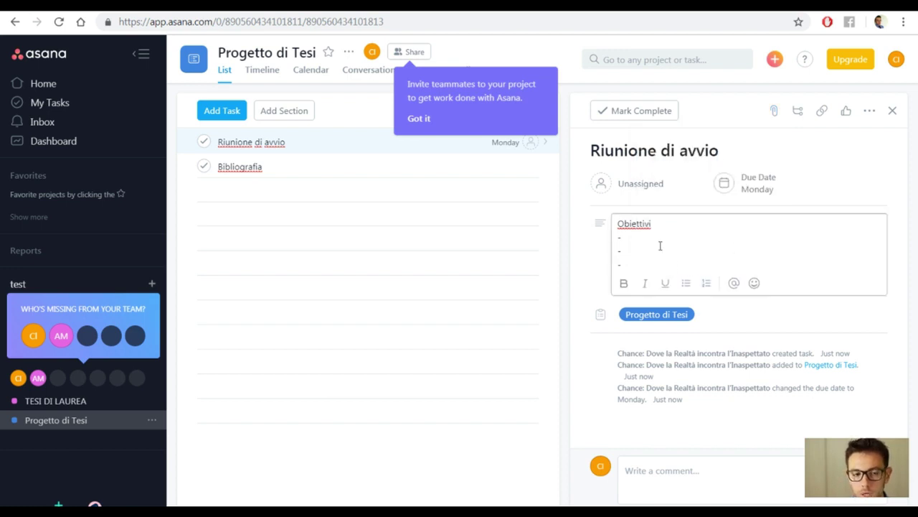
Step: Add a third task named "Correzione tesi" below Bibliografia in the project's task list
{"action": "left_click", "coordinate": [231, 192]}
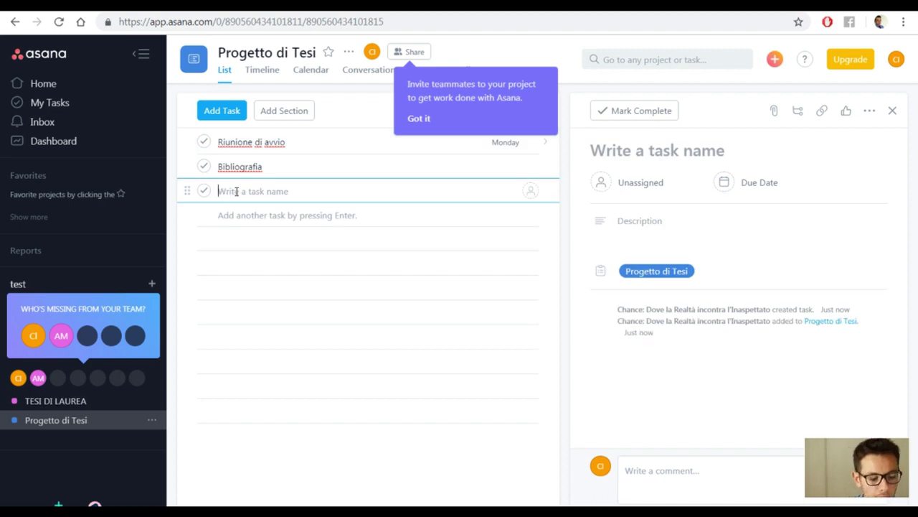
{"action": "type", "text": "Corre"}
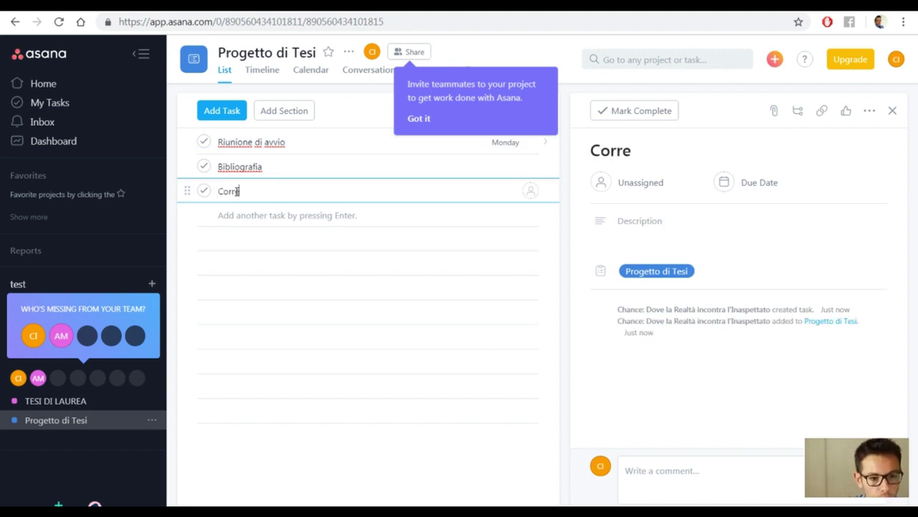
{"action": "type", "text": "zione tesi"}
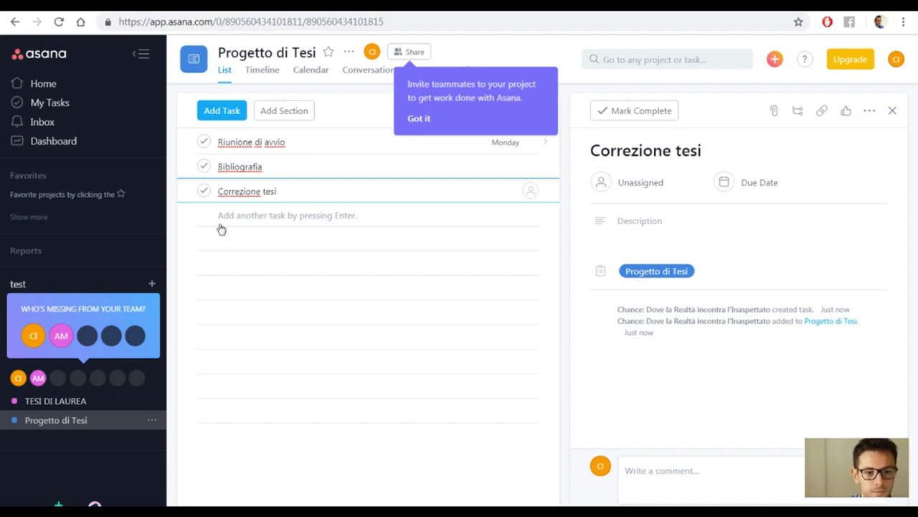
{"action": "key", "text": "Return"}
{"action": "left_click", "coordinate": [307, 192]}
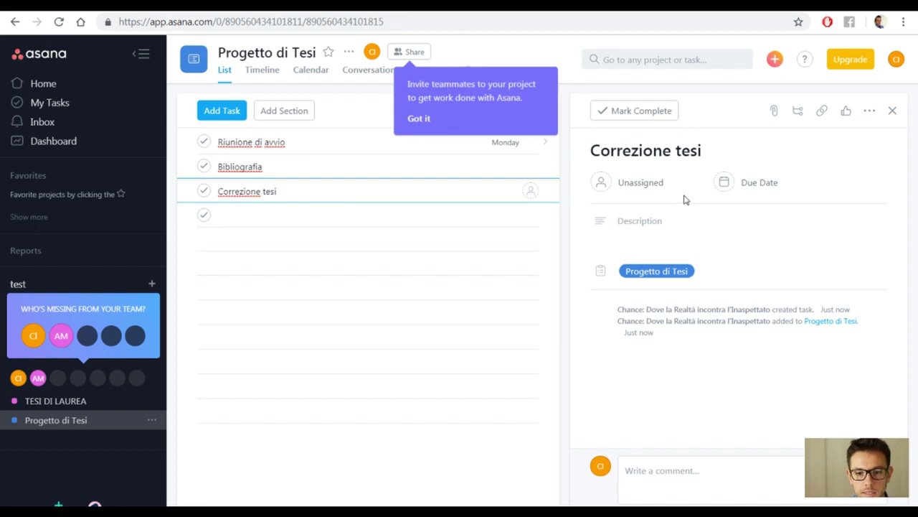
Step: Check the empty description field and the file attachment options of the Correzione tesi task
{"action": "left_click", "coordinate": [689, 220]}
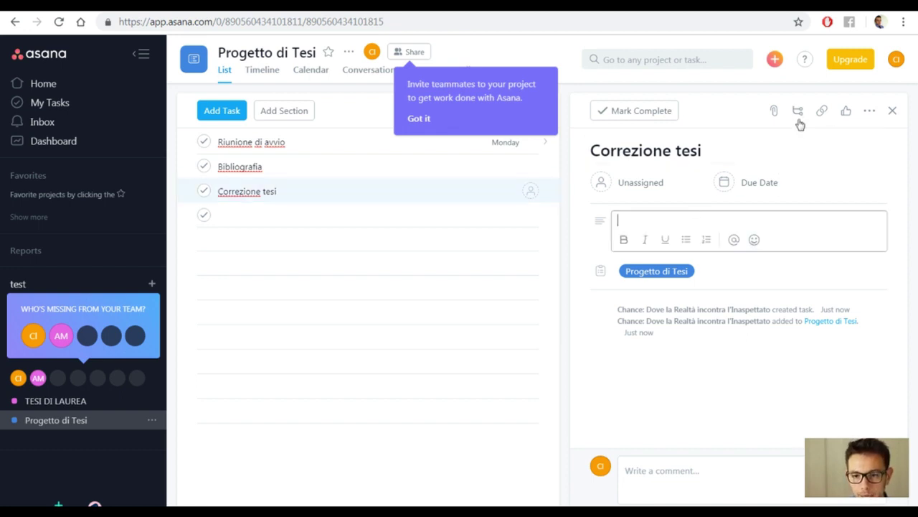
{"action": "left_click", "coordinate": [774, 112]}
{"action": "left_click", "coordinate": [825, 180]}
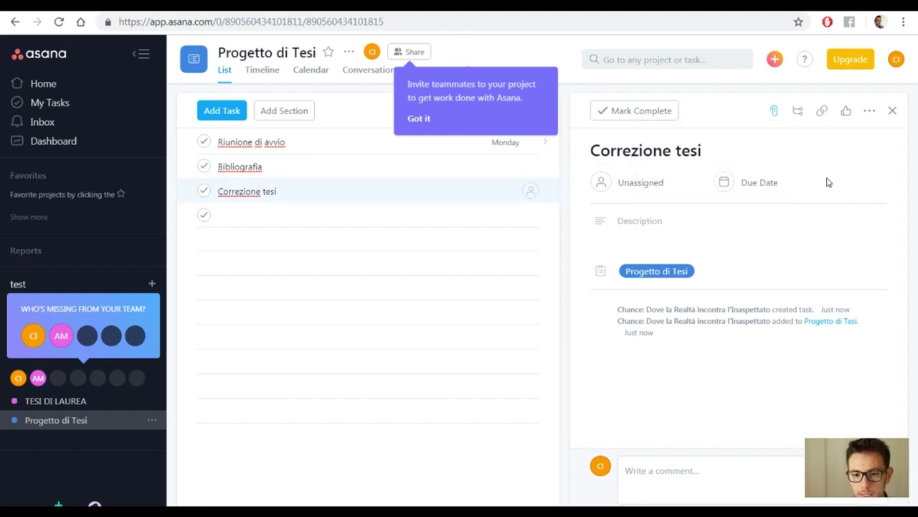
{"action": "left_click", "coordinate": [704, 225]}
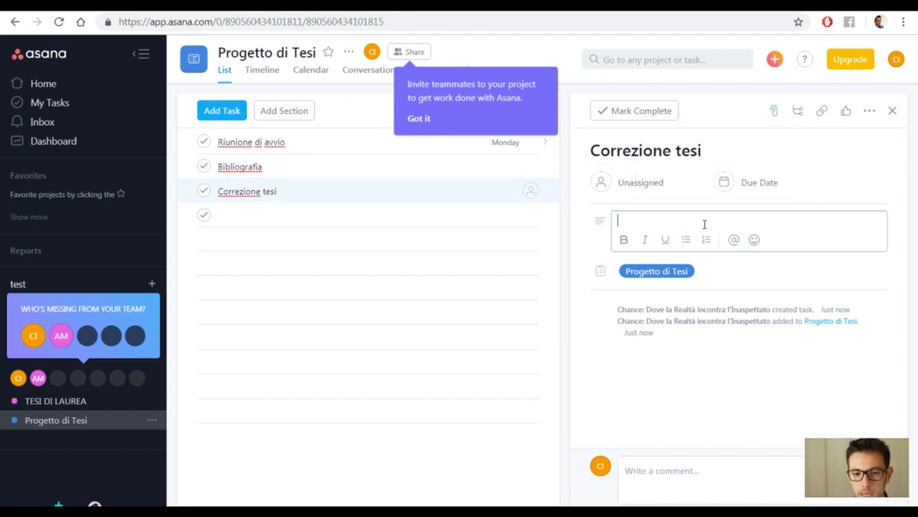
Step: Draft the comment "La ringrazio per la correzione, eccole in allegato la prima versione" on the Correzione tesi task
{"action": "left_click", "coordinate": [656, 492]}
{"action": "type", "text": "La rin"}
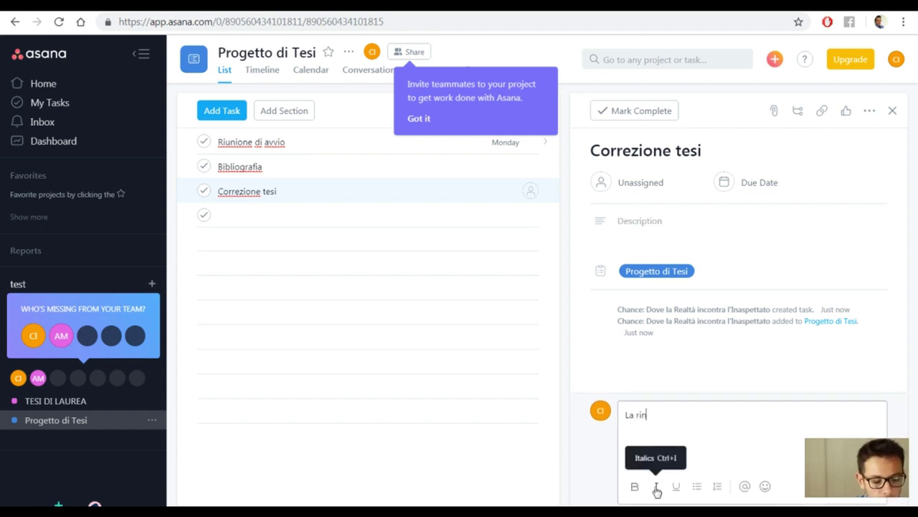
{"action": "type", "text": "grazio "}
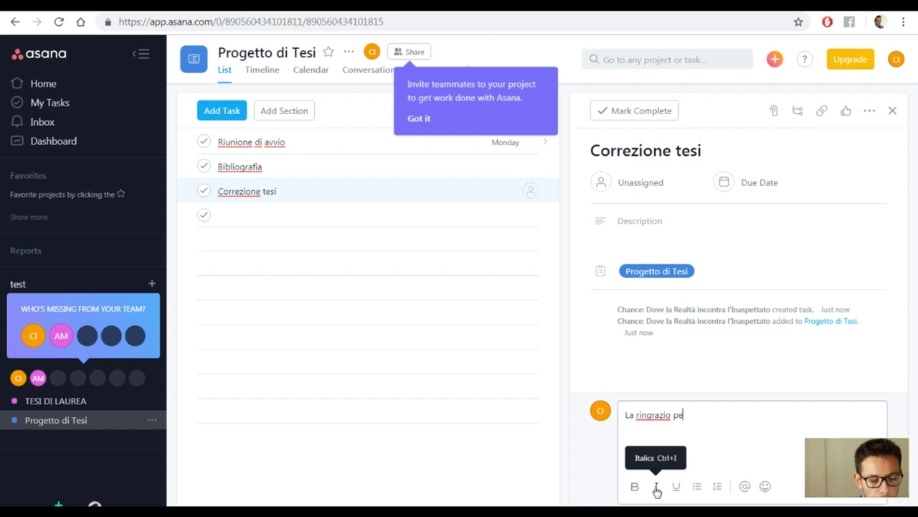
{"action": "type", "text": "per la correzione, eccole in allg"}
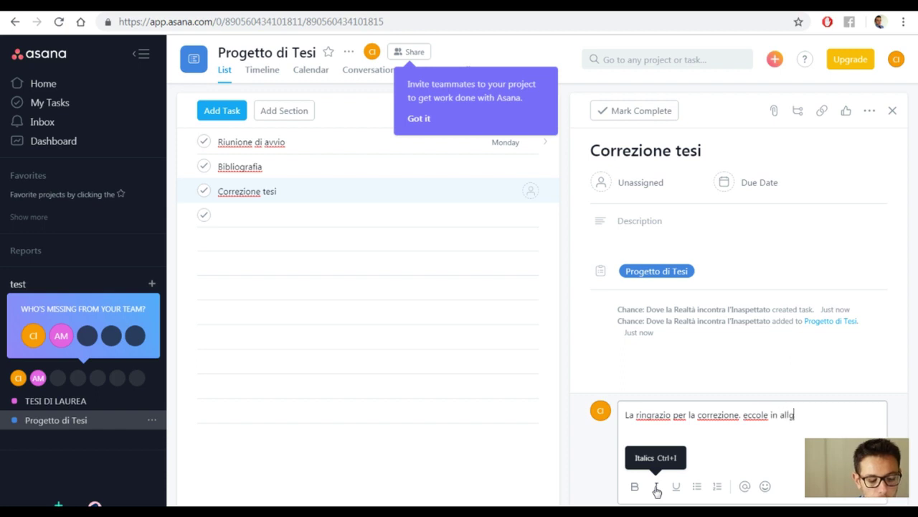
{"action": "key", "text": "BackSpace"}
{"action": "key", "text": "BackSpace"}
{"action": "key", "text": "BackSpace"}
{"action": "key", "text": "BackSpace"}
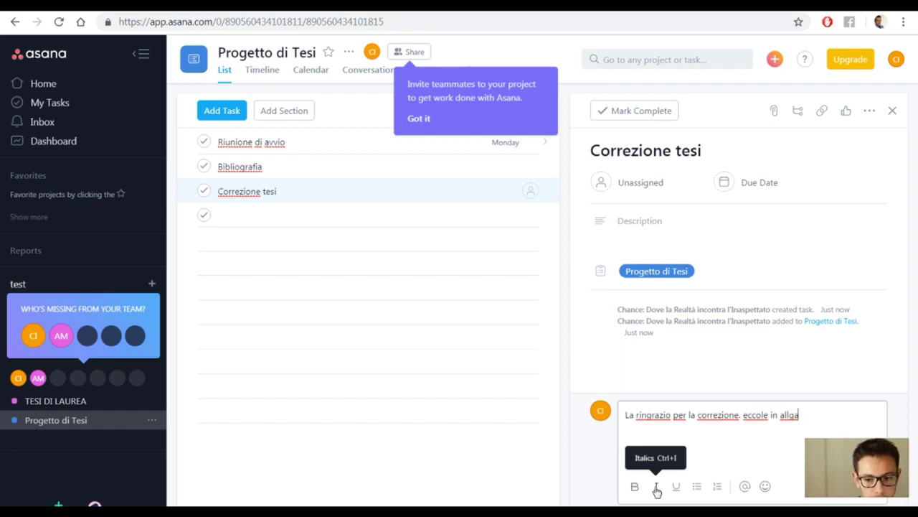
{"action": "type", "text": "egato la prima"}
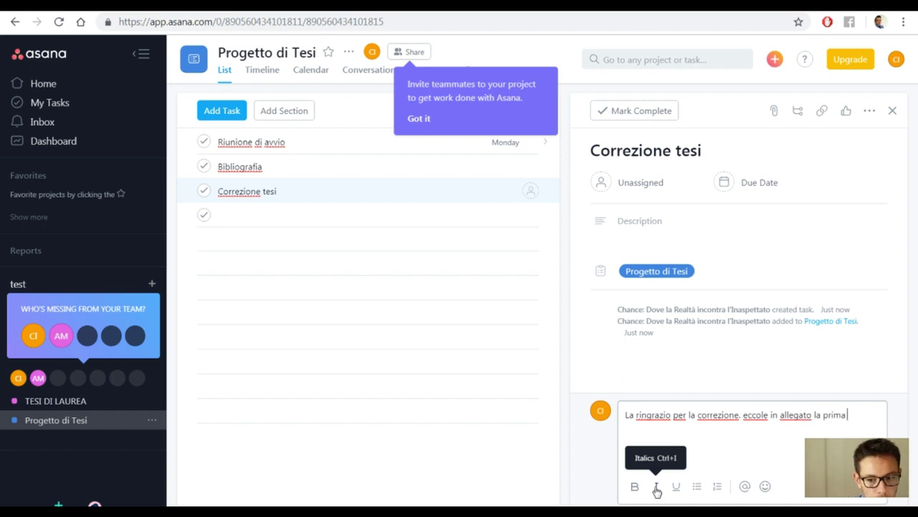
{"action": "type", "text": " versione"}
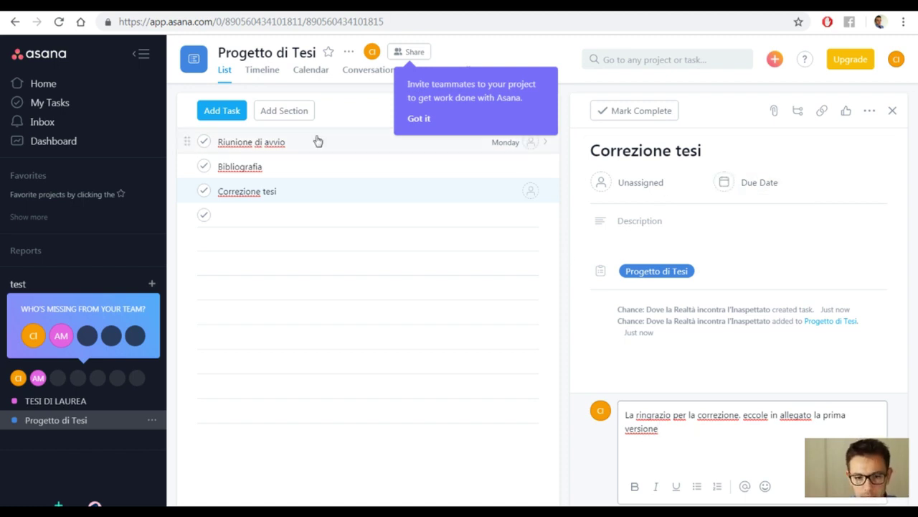
Step: Enter an e-mail address for a new member invitation in the workspace settings, and close the settings without sending it
{"action": "left_click", "coordinate": [63, 421]}
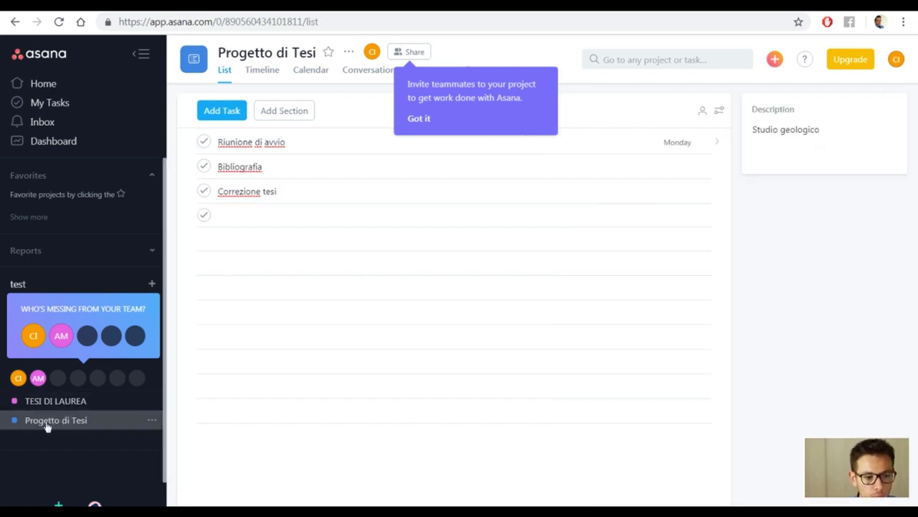
{"action": "left_click", "coordinate": [84, 337]}
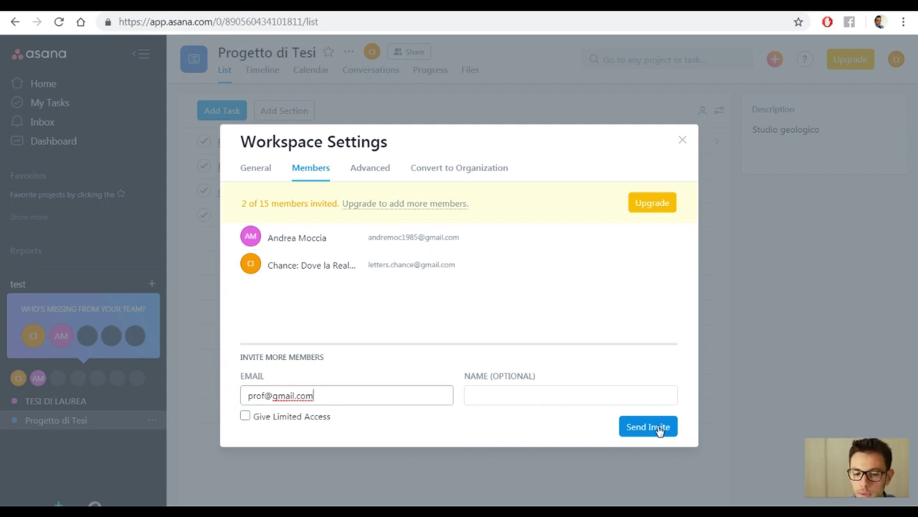
{"action": "left_click", "coordinate": [683, 141]}
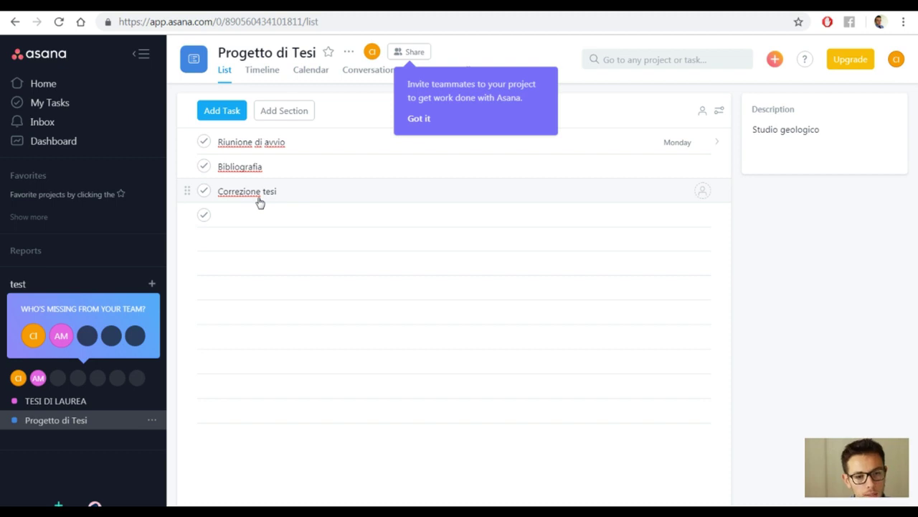
Step: View the project's timeline and examine the calendar around the Riunione di avvio task in early November 2018
{"action": "left_click", "coordinate": [253, 71]}
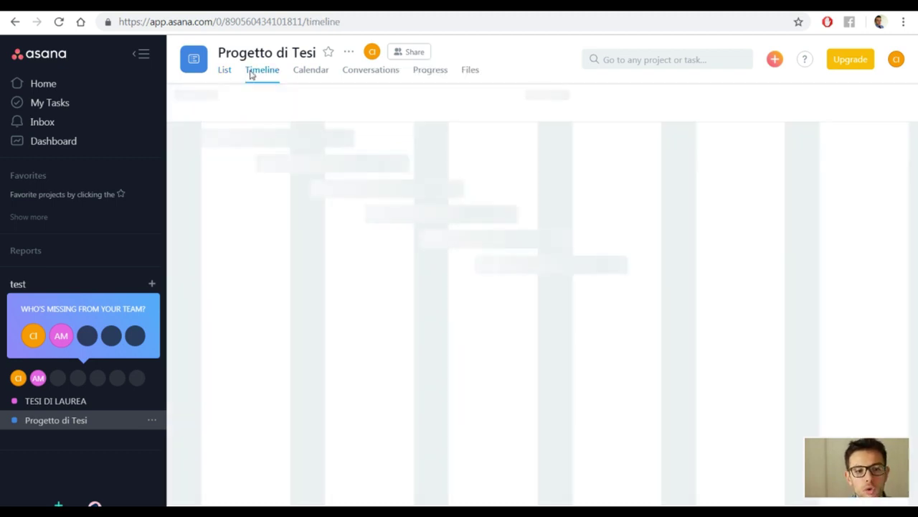
{"action": "left_click", "coordinate": [311, 69]}
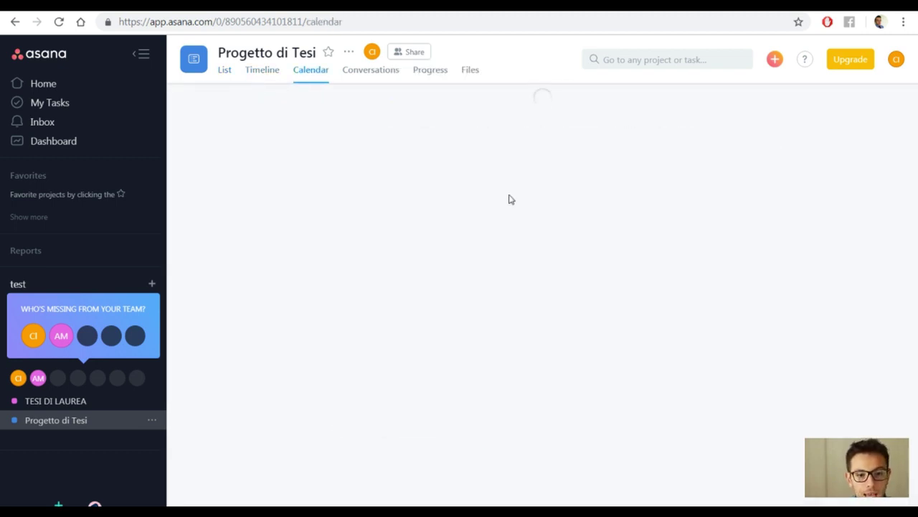
{"action": "scroll", "coordinate": [484, 244], "scroll_direction": "down", "scroll_amount": 5}
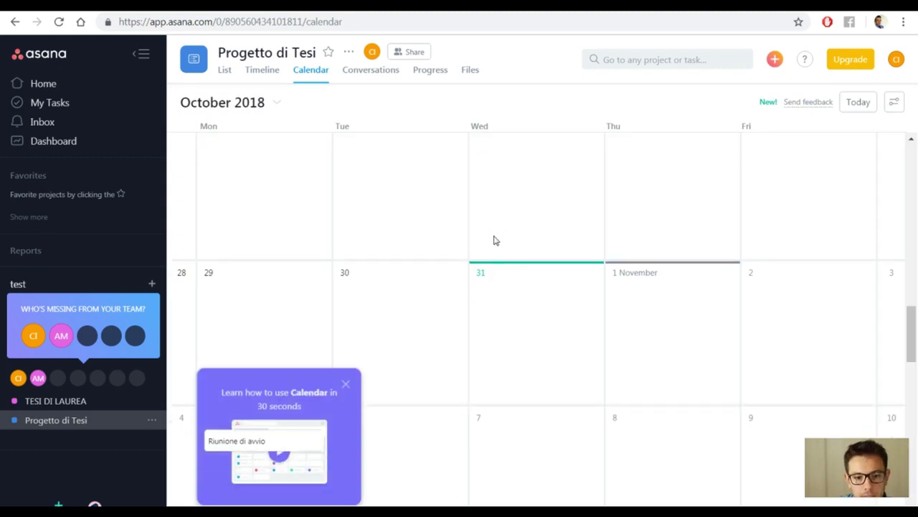
{"action": "scroll", "coordinate": [490, 249], "scroll_direction": "down", "scroll_amount": 1}
{"action": "scroll", "coordinate": [490, 249], "scroll_direction": "up", "scroll_amount": 5}
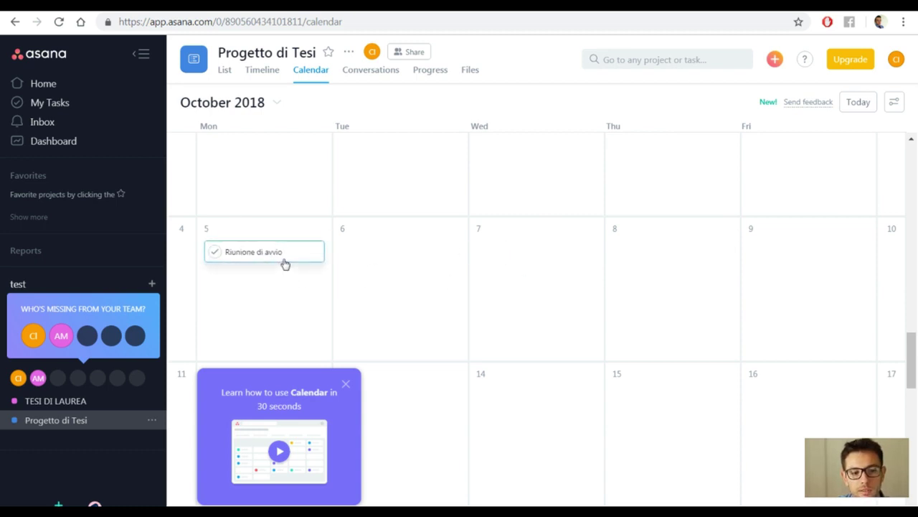
Step: Examine the project's conversations page and its progress page with the status update area and task chart
{"action": "left_click", "coordinate": [388, 74]}
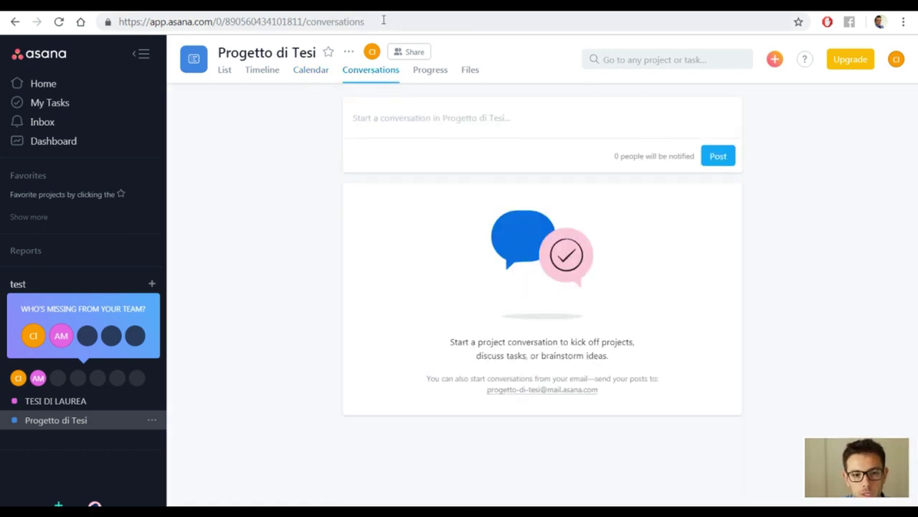
{"action": "left_click", "coordinate": [425, 77]}
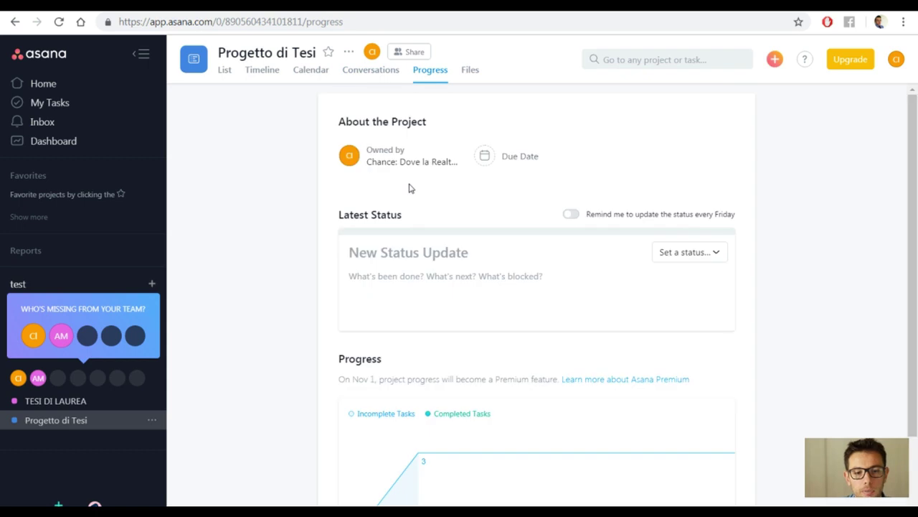
{"action": "scroll", "coordinate": [413, 217], "scroll_direction": "down", "scroll_amount": 1}
{"action": "scroll", "coordinate": [413, 216], "scroll_direction": "down", "scroll_amount": 1}
{"action": "mouse_move", "coordinate": [416, 423]}
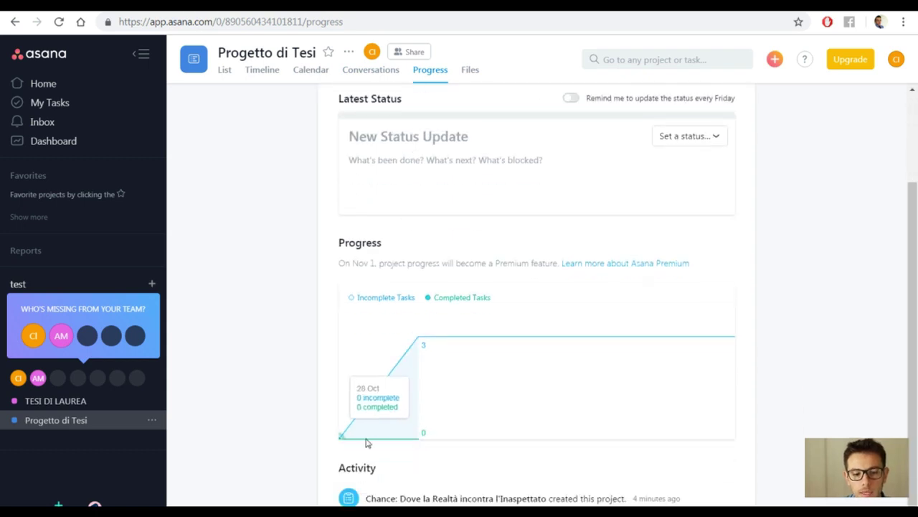
{"action": "scroll", "coordinate": [398, 268], "scroll_direction": "up", "scroll_amount": 2}
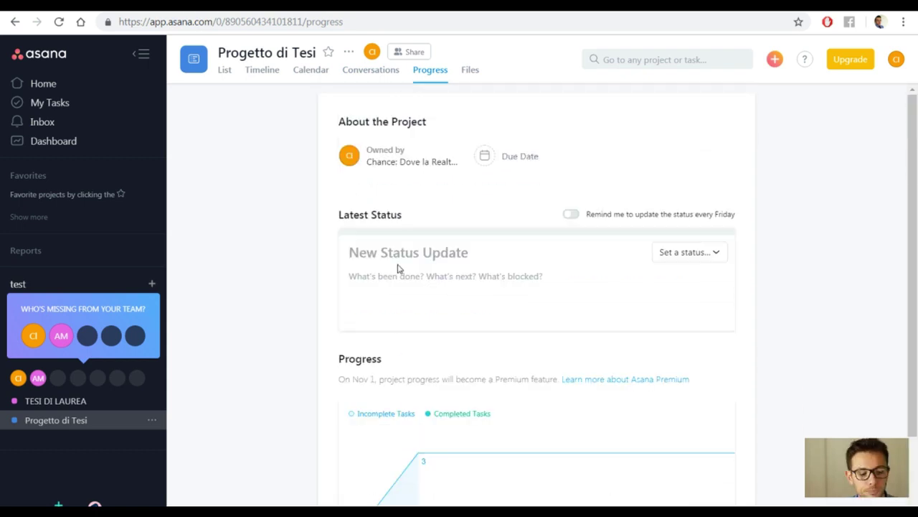
Step: View the project's files page and check the additional actions available for the project
{"action": "left_click", "coordinate": [470, 73]}
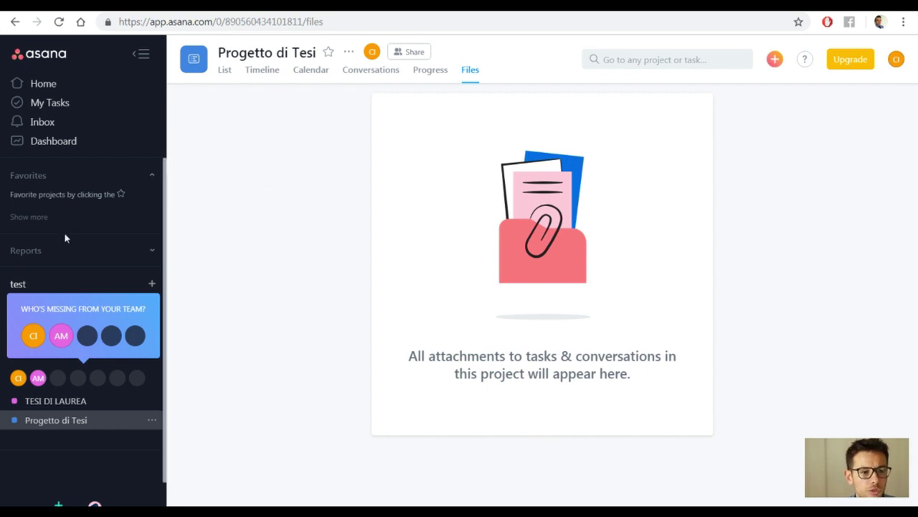
{"action": "left_click", "coordinate": [351, 54]}
{"action": "left_click", "coordinate": [253, 266]}
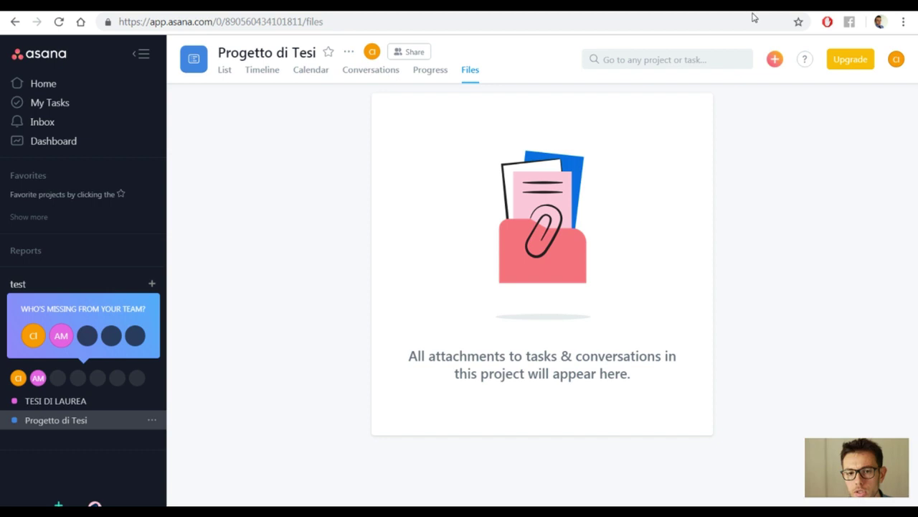